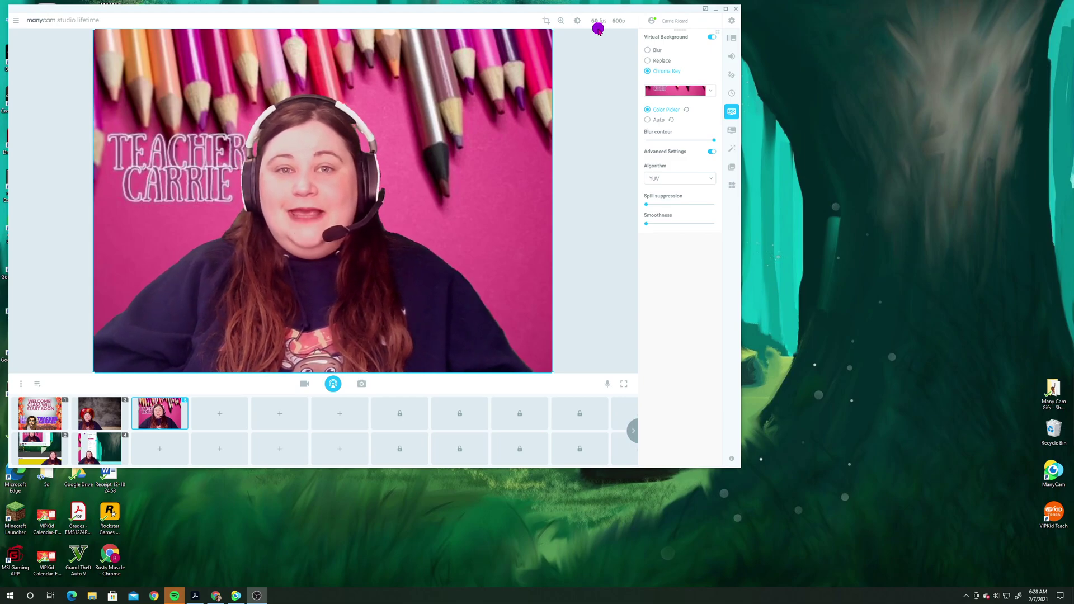
# - Lower the video frame rate to 30 fps and further down to 20 fps
pyautogui.click(597, 22)
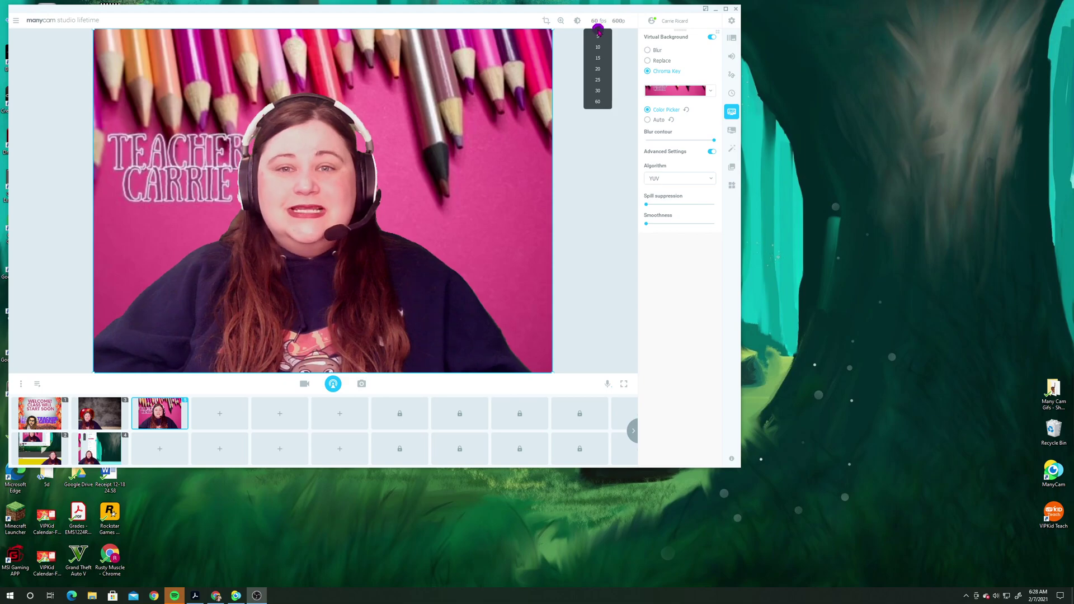
pyautogui.click(598, 92)
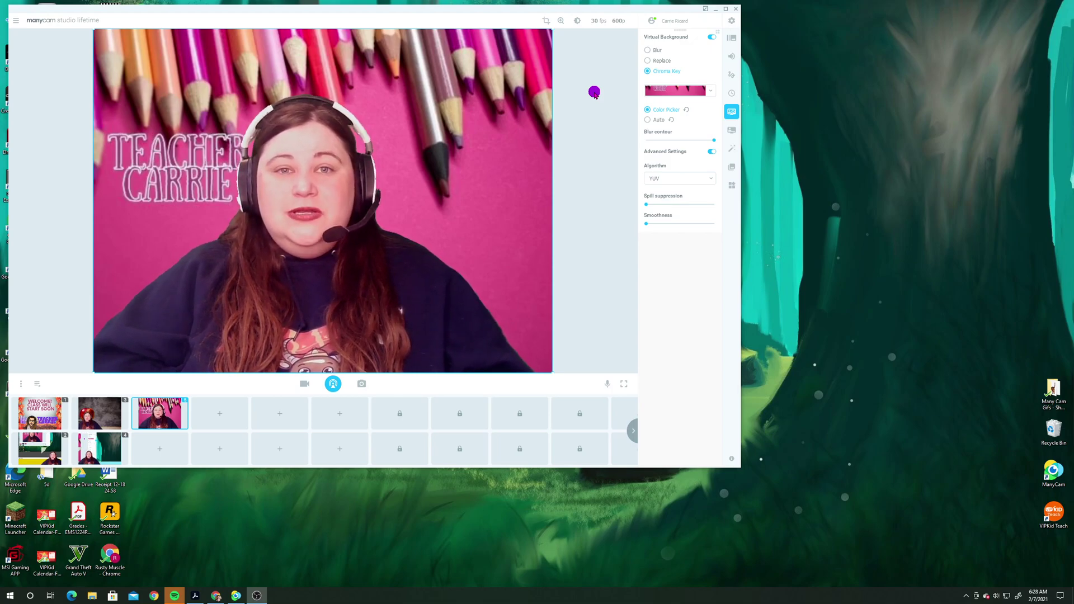
pyautogui.click(597, 21)
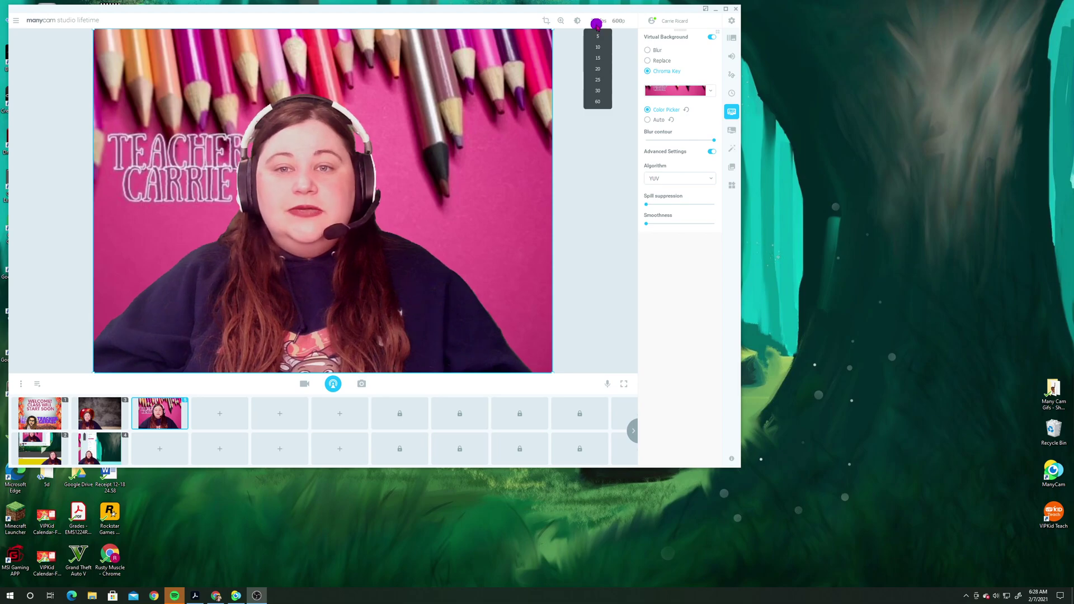
pyautogui.click(598, 69)
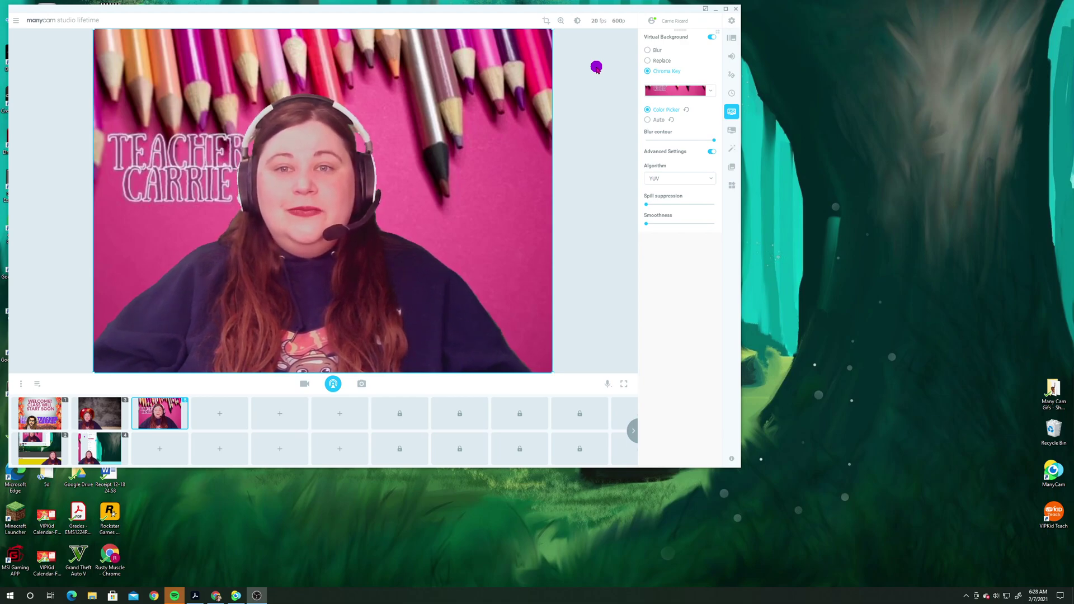
# - Set the red colour adjustment to -3 and the video frame rate to 60 fps
pyautogui.click(577, 21)
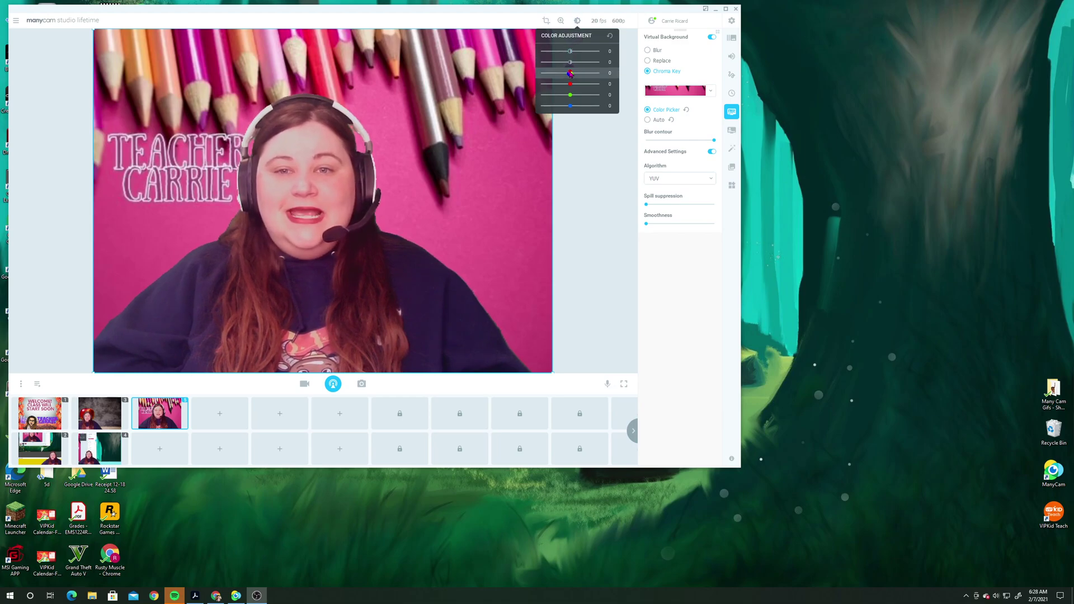
pyautogui.moveTo(570, 73)
pyautogui.mouseDown()
pyautogui.moveTo(557, 76)
pyautogui.moveTo(569, 85)
pyautogui.moveTo(560, 74)
pyautogui.moveTo(570, 74)
pyautogui.moveTo(569, 85)
pyautogui.mouseUp()
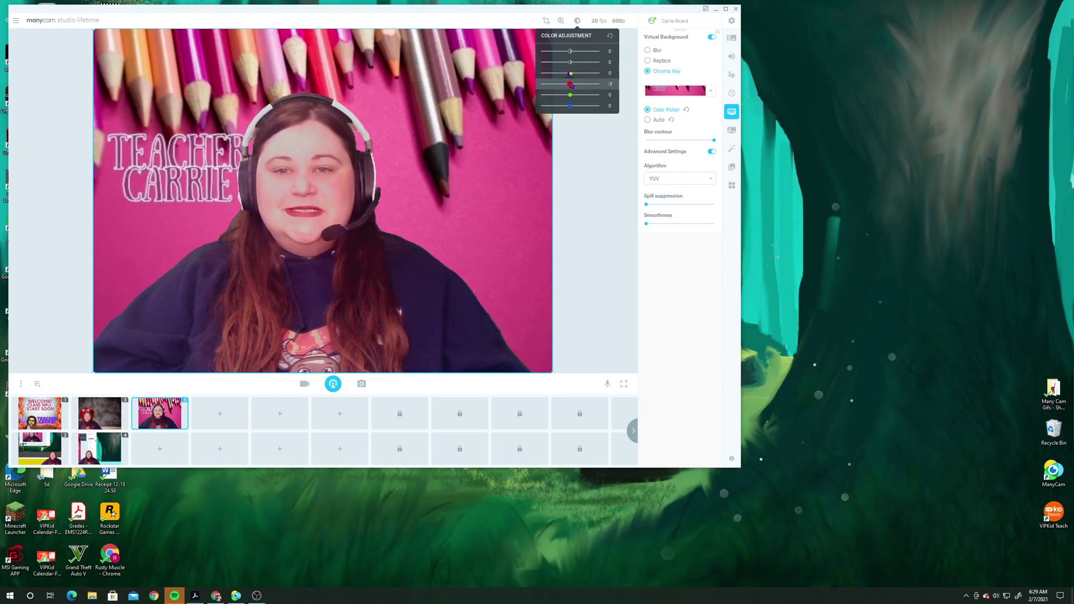
pyautogui.click(596, 20)
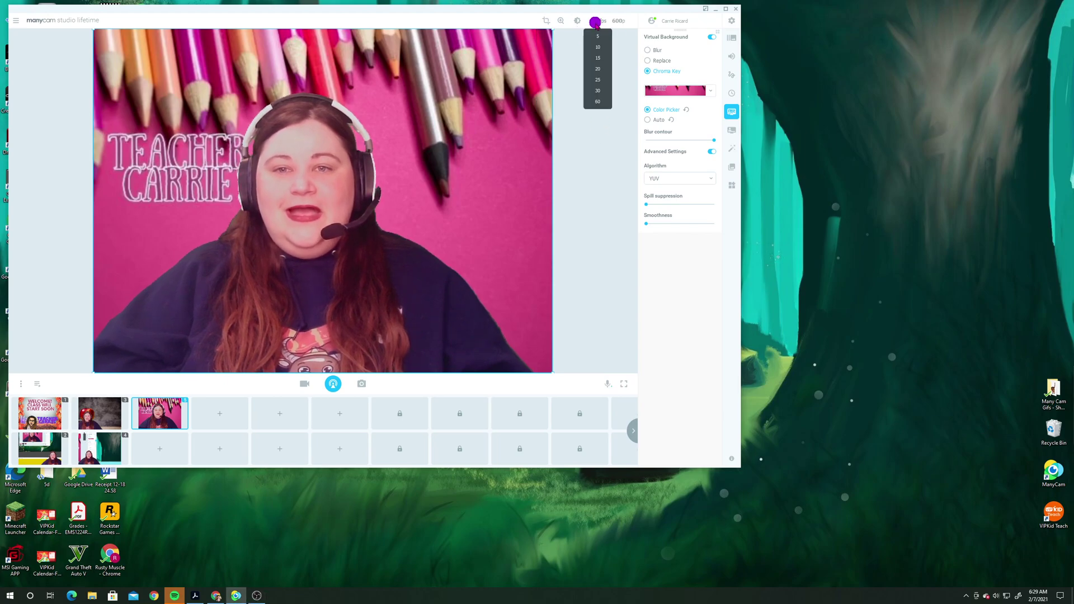
pyautogui.click(599, 101)
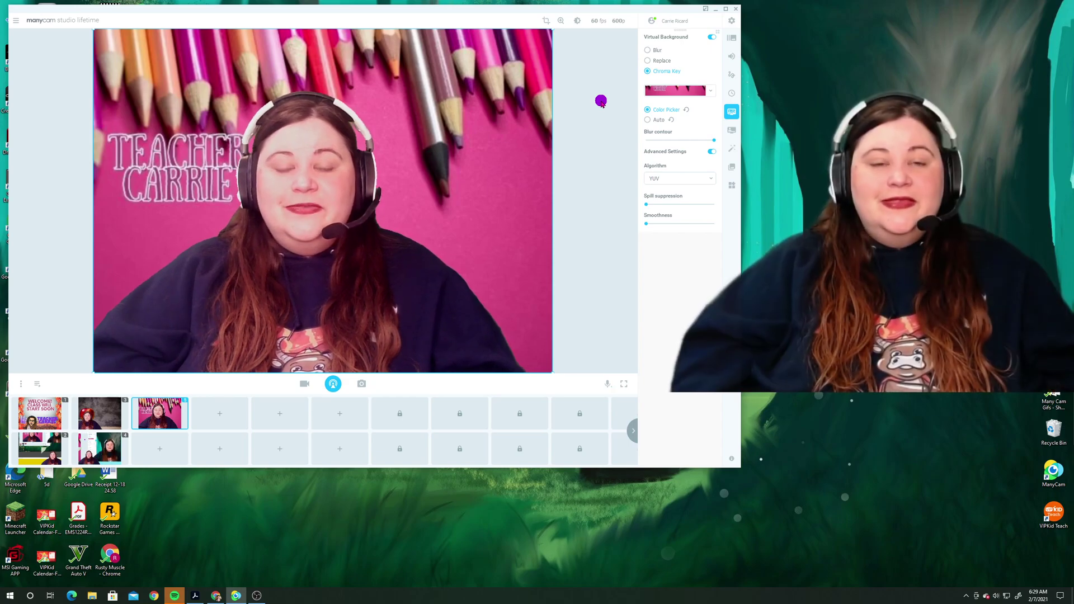
# - Fully quit ManyCam, including its background virtual webcam process, and relaunch it
pyautogui.click(736, 9)
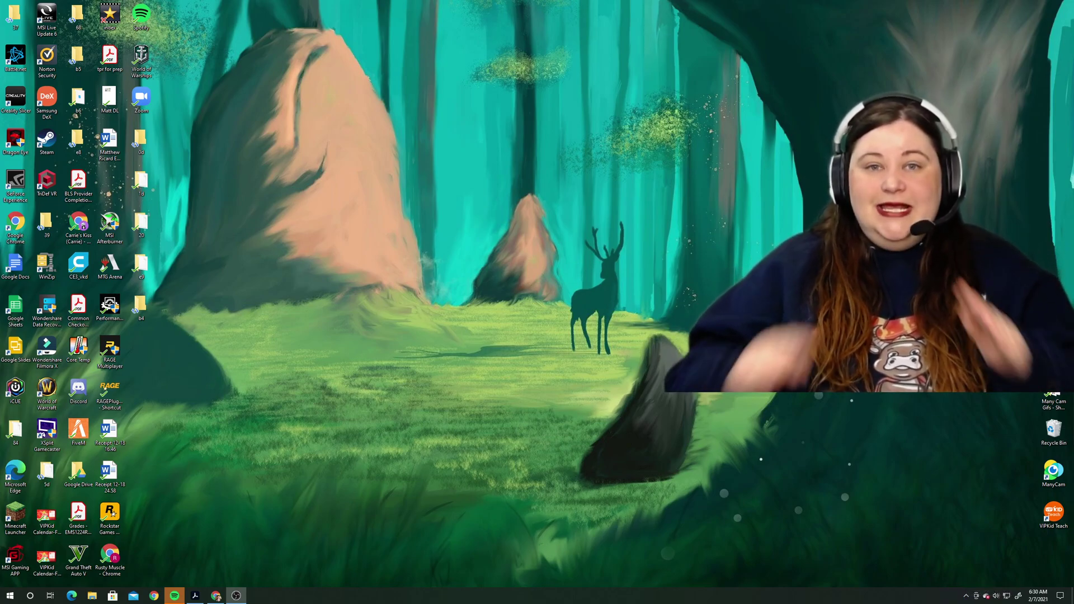
pyautogui.click(966, 595)
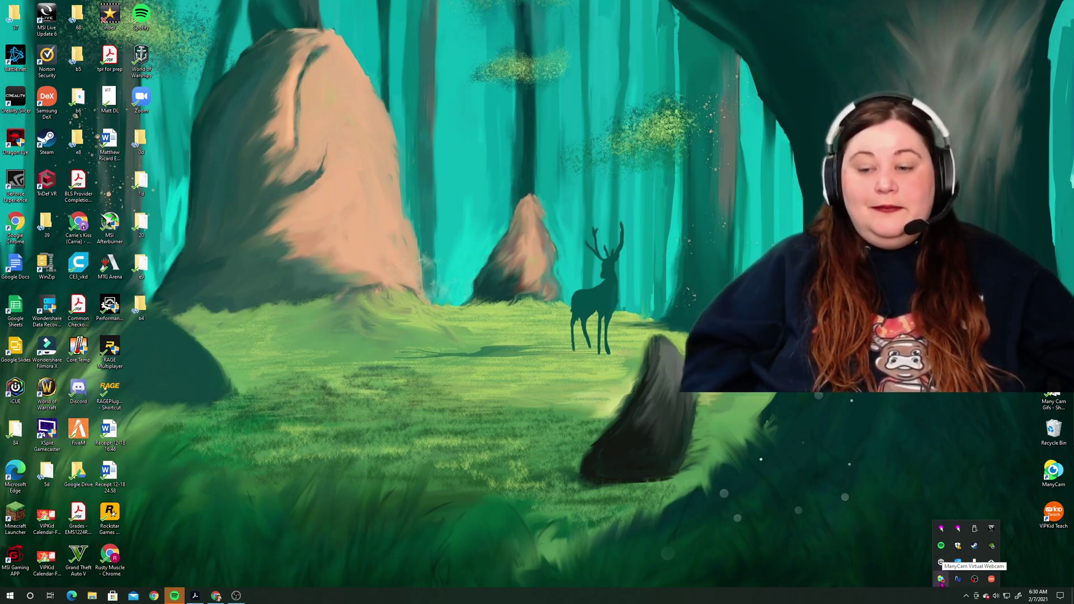
pyautogui.rightClick(941, 579)
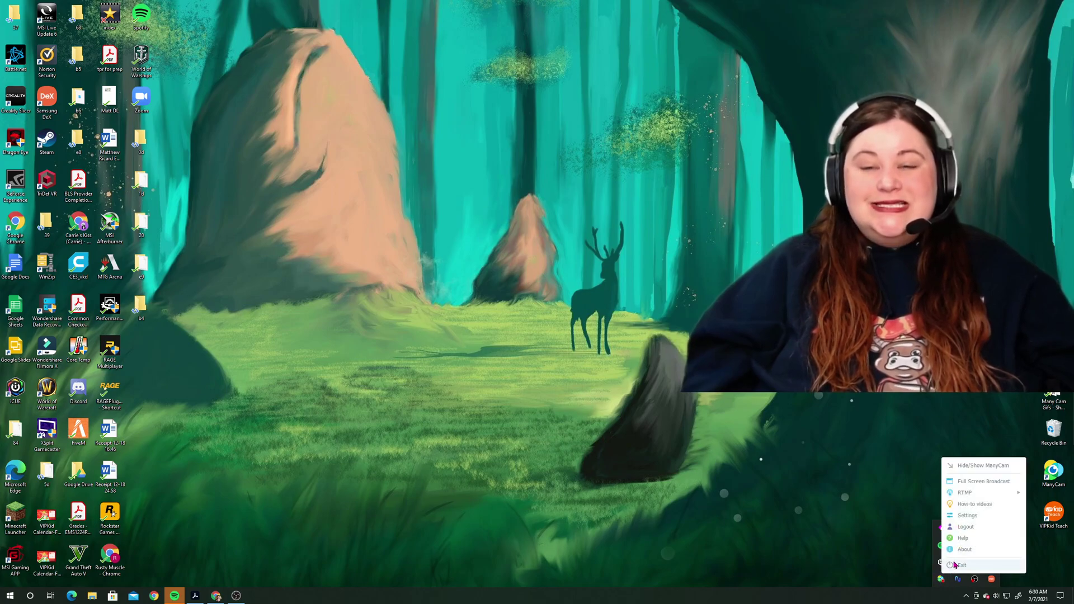
pyautogui.press('Escape')
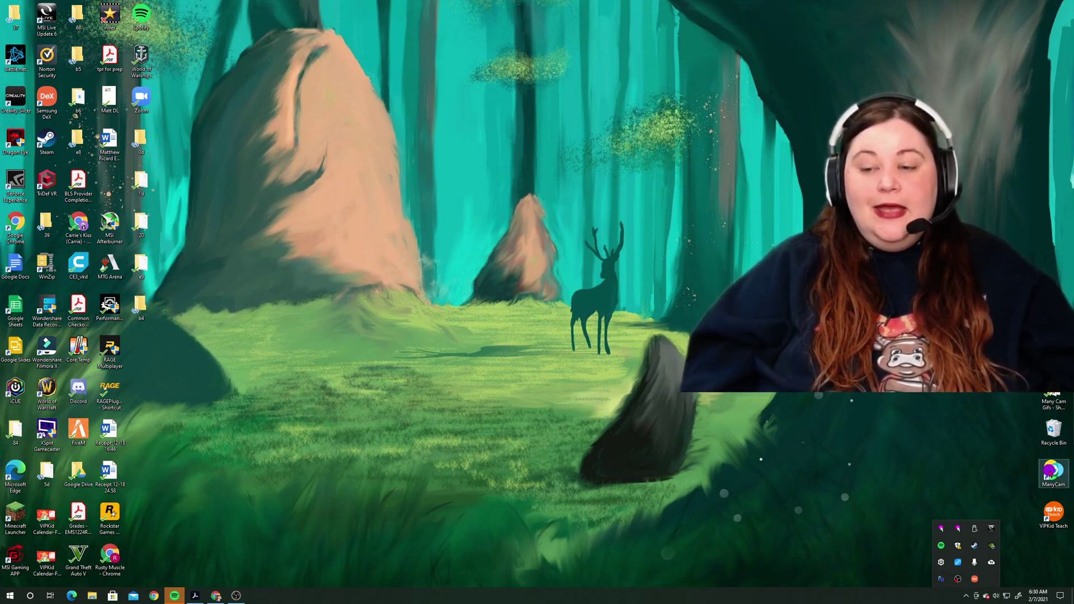
pyautogui.click(1051, 470)
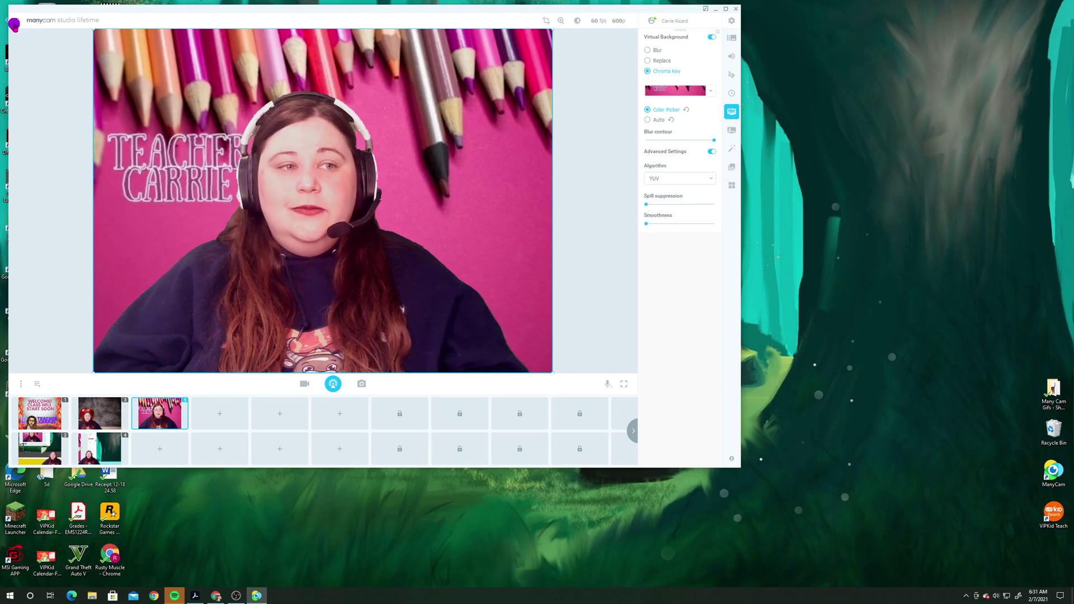
# - Save the project to the ManyCamProjects folder with copying of effect files enabled for use on another machine
pyautogui.click(17, 22)
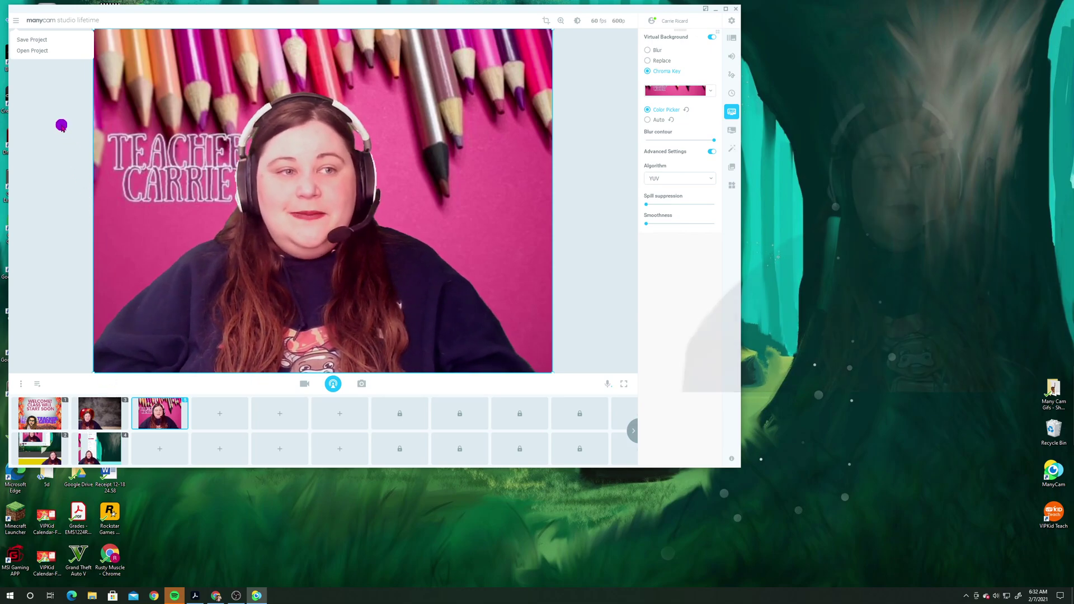
pyautogui.click(40, 41)
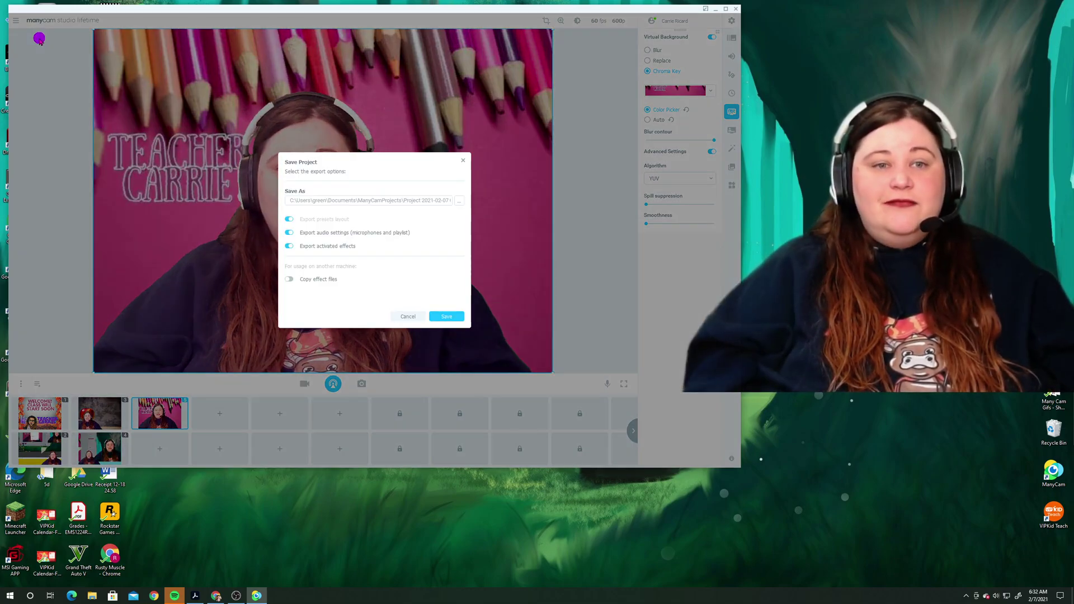
pyautogui.click(290, 280)
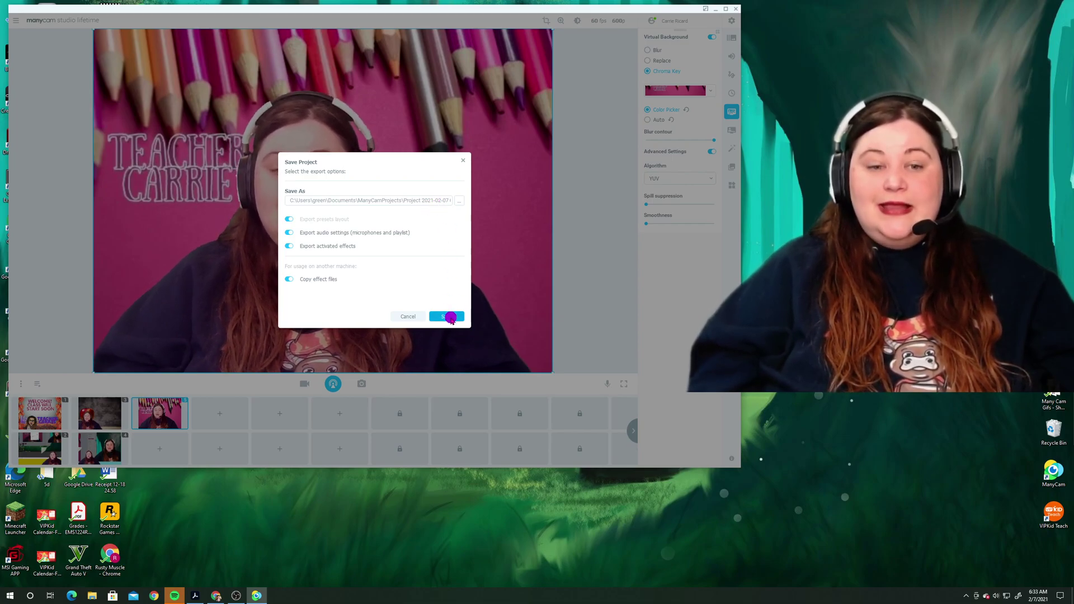
pyautogui.click(447, 317)
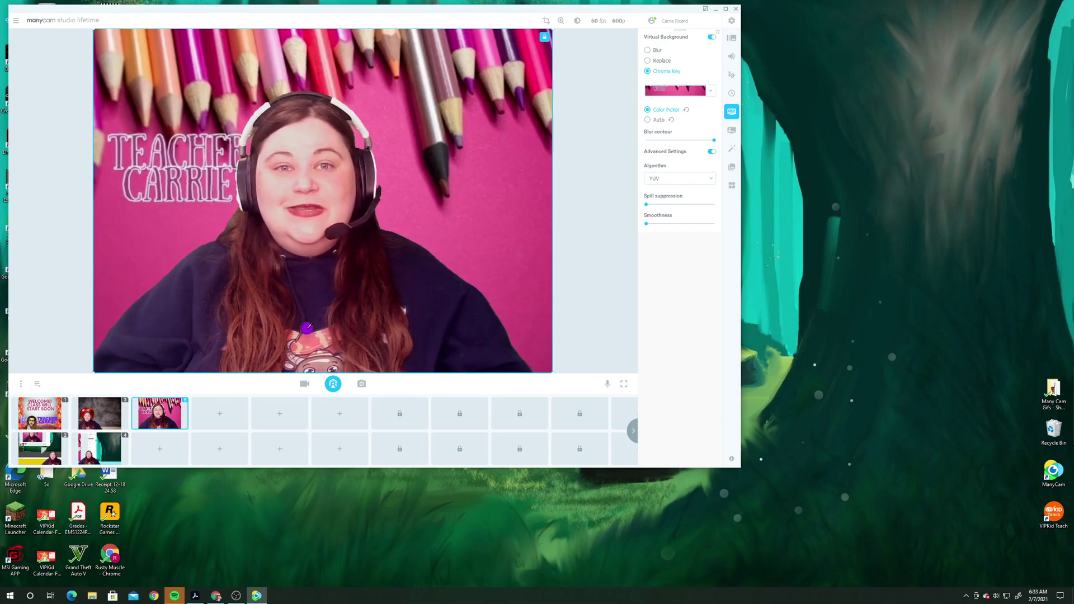
# - Remove the four presets numbered 1 to 4, keeping only the active preset with the pink pencil background
pyautogui.rightClick(74, 414)
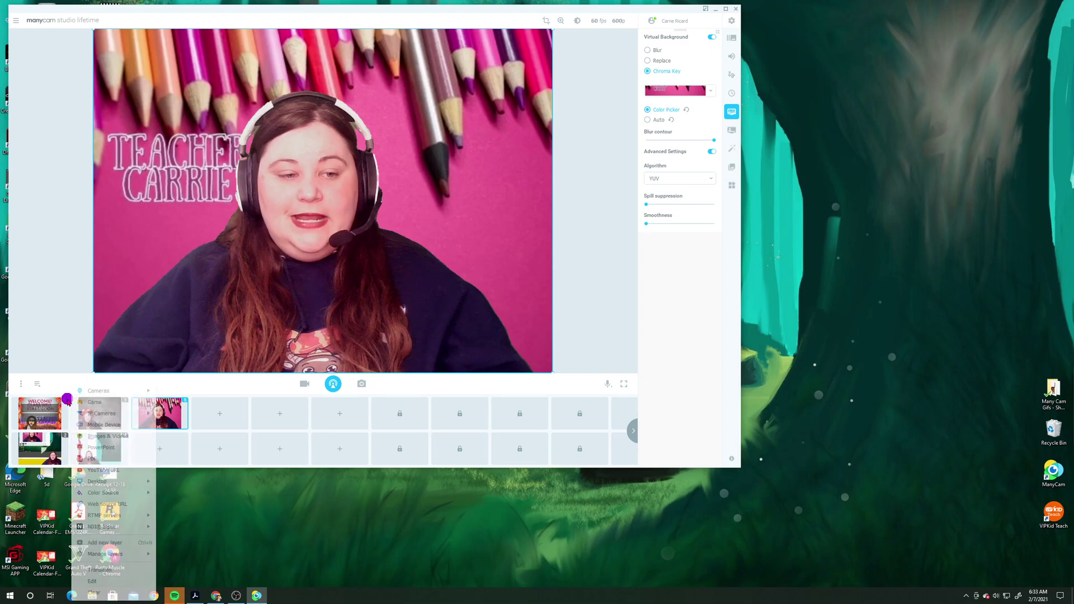
pyautogui.click(94, 592)
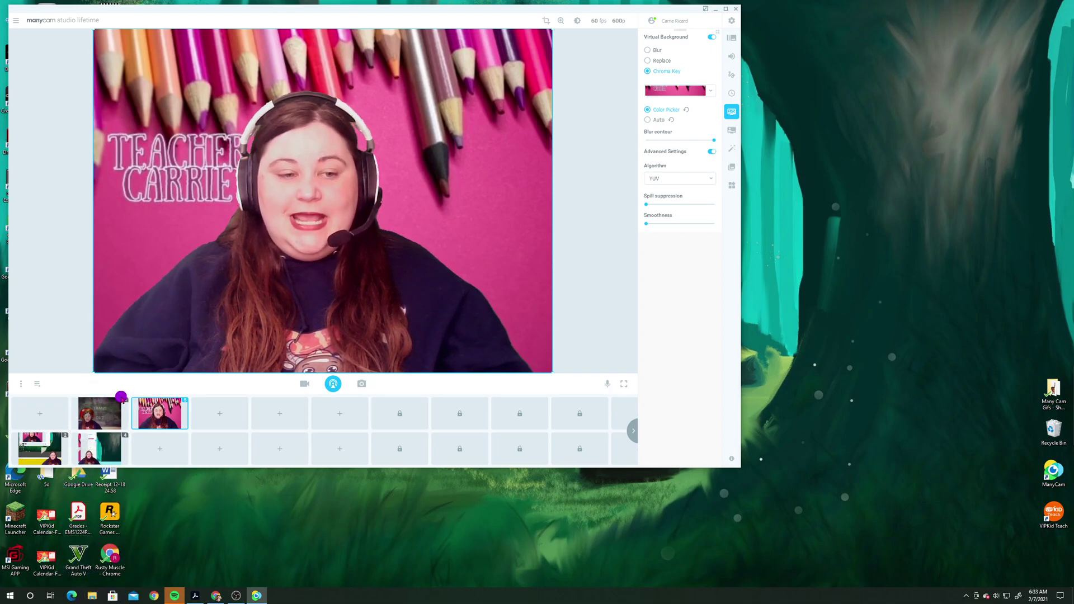
pyautogui.moveTo(125, 401); pyautogui.dragTo(106, 448)
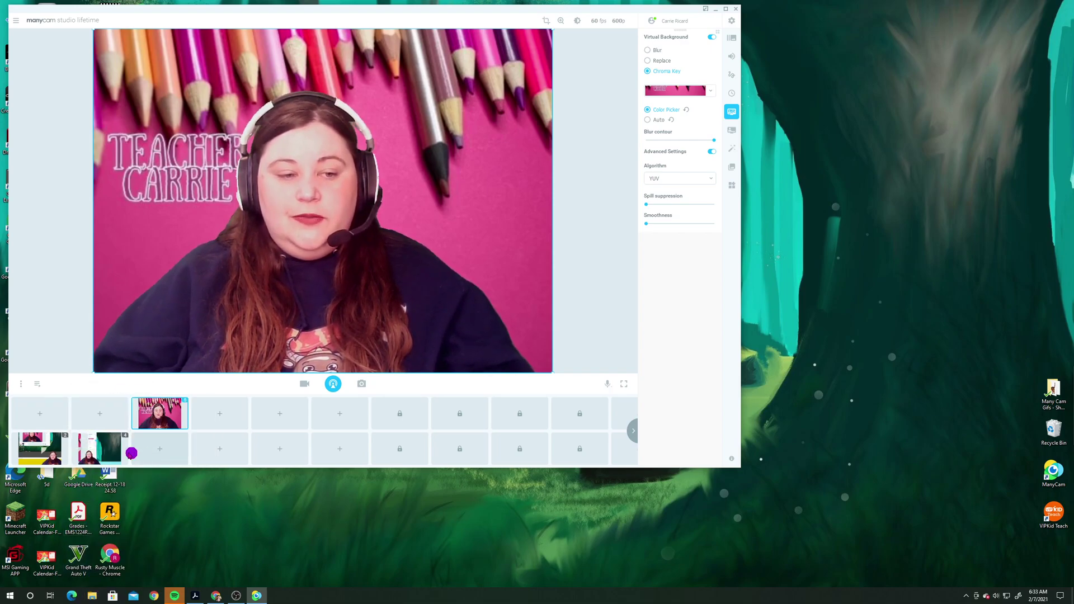
pyautogui.rightClick(73, 437)
pyautogui.click(94, 503)
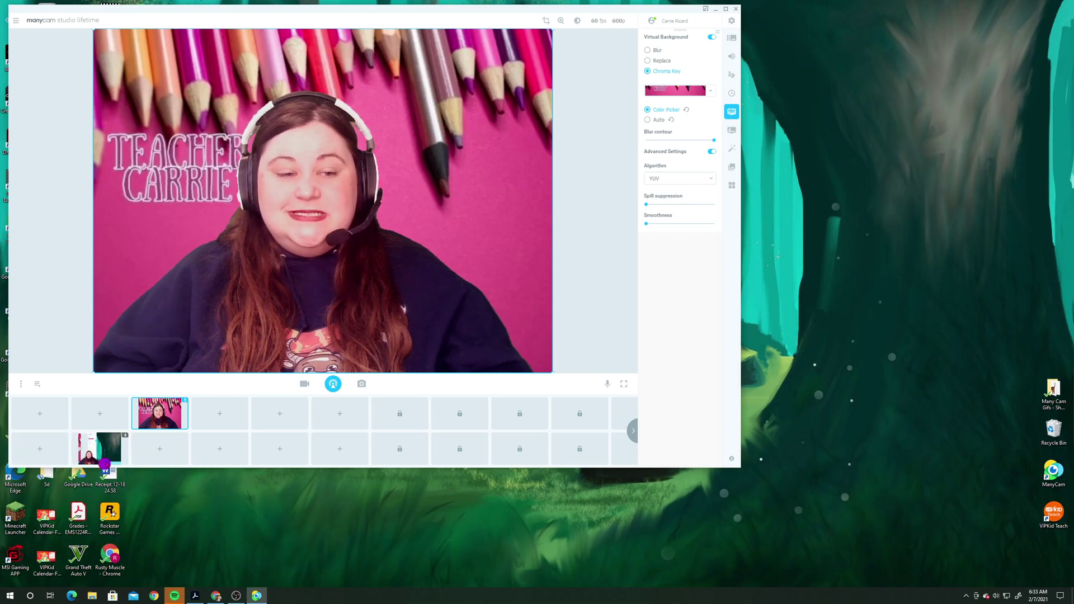
pyautogui.rightClick(126, 437)
pyautogui.click(175, 505)
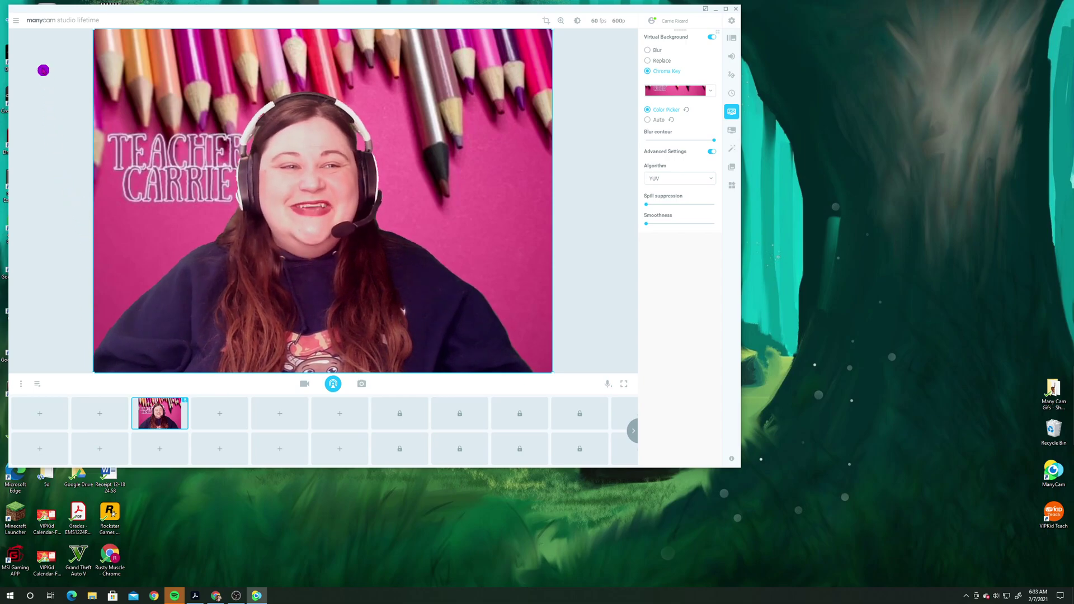
# - Open the saved project "Project 2021-02-07 06.32" and import its presets without saving the current ones
pyautogui.click(17, 21)
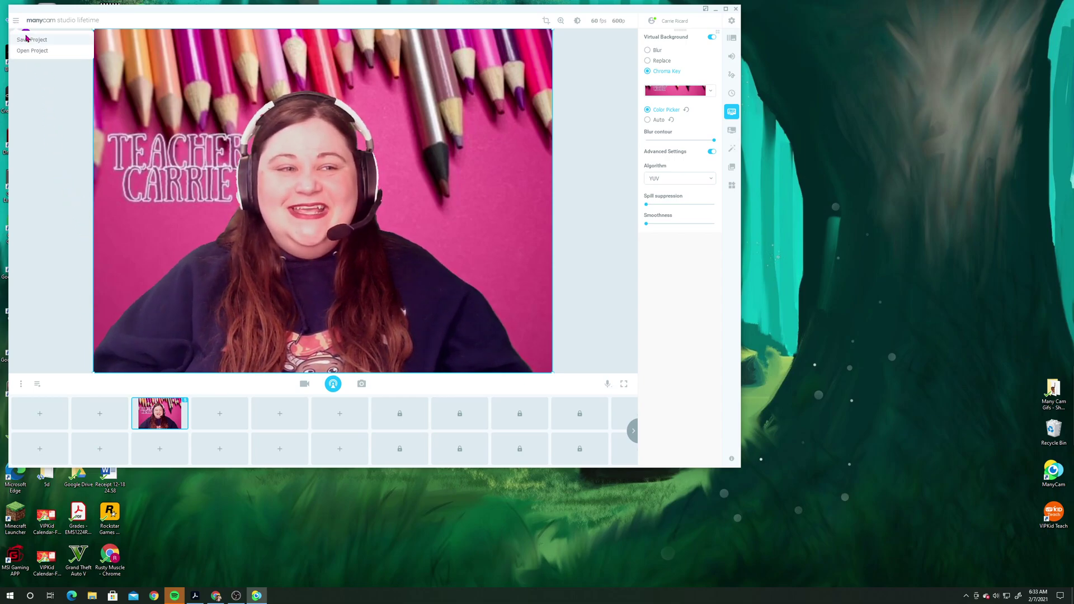
pyautogui.click(33, 50)
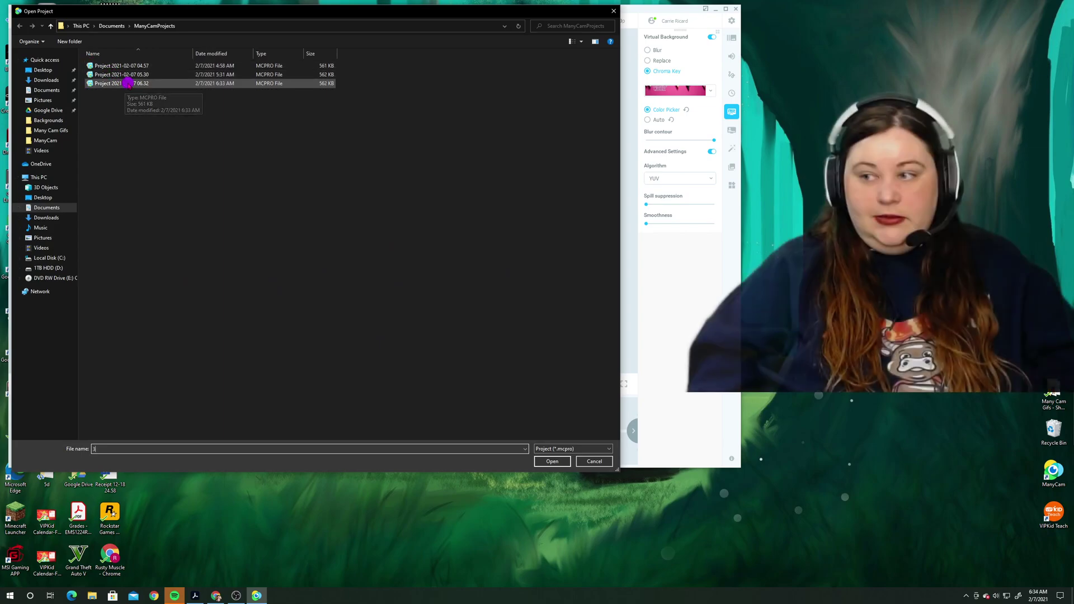
pyautogui.write('3')
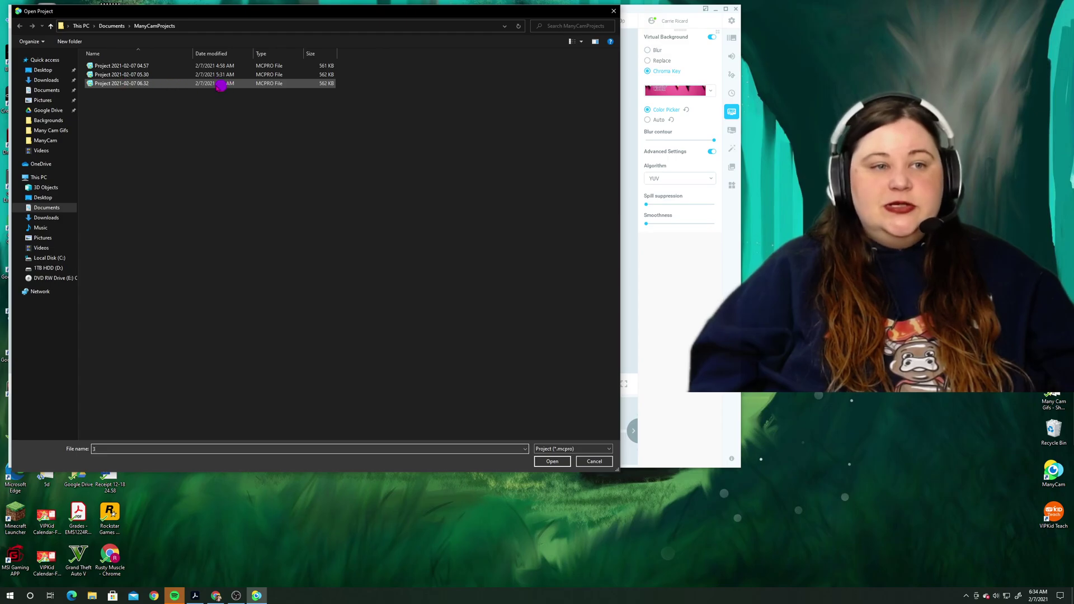
pyautogui.click(174, 84)
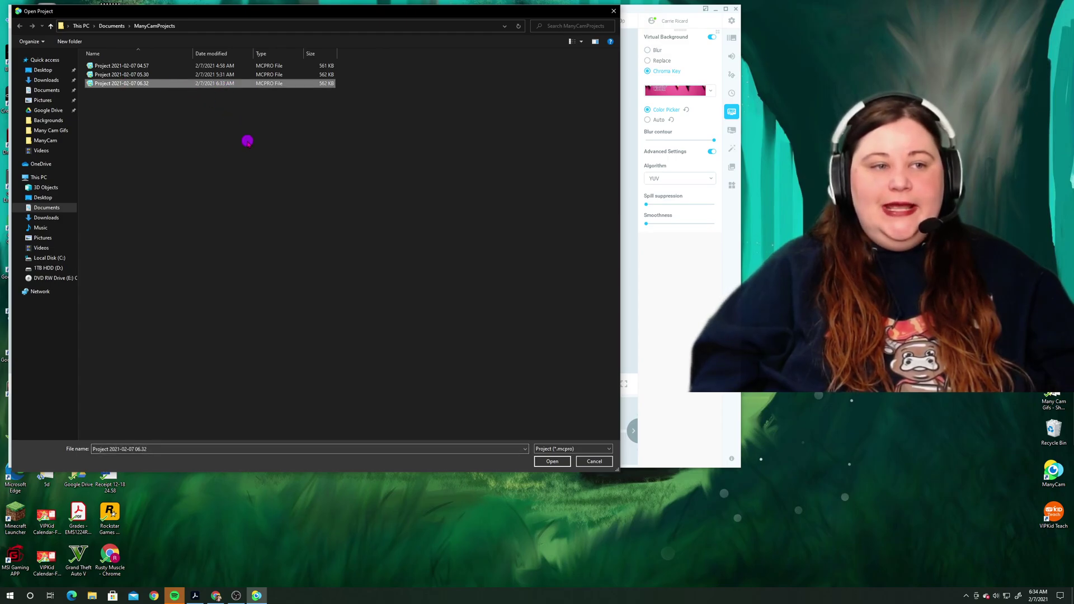
pyautogui.click(552, 462)
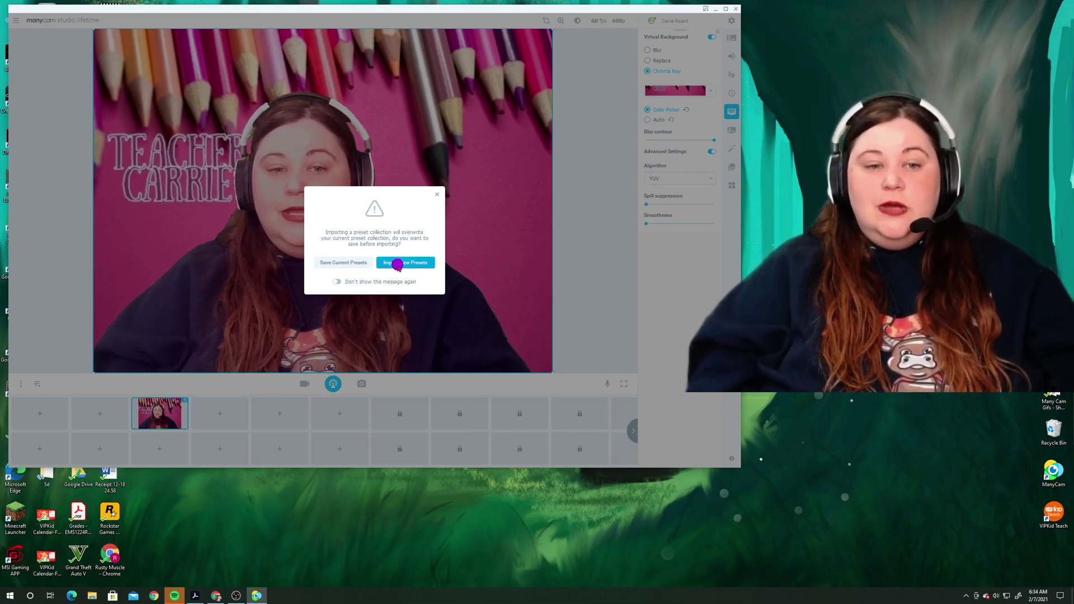
pyautogui.click(397, 263)
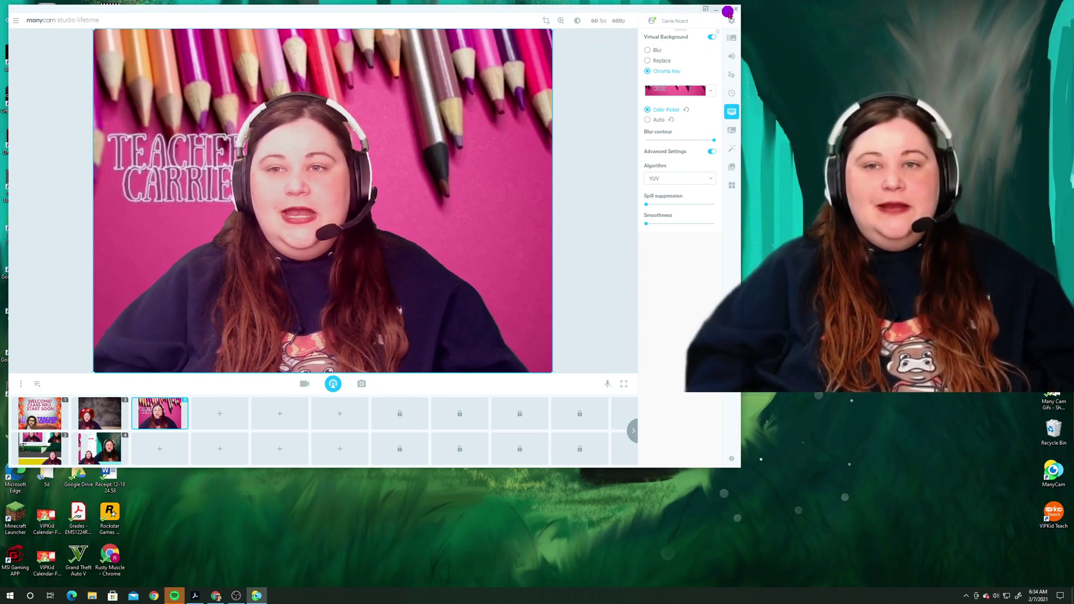
# - Close the ManyCam window and exit its background process completely
pyautogui.click(738, 10)
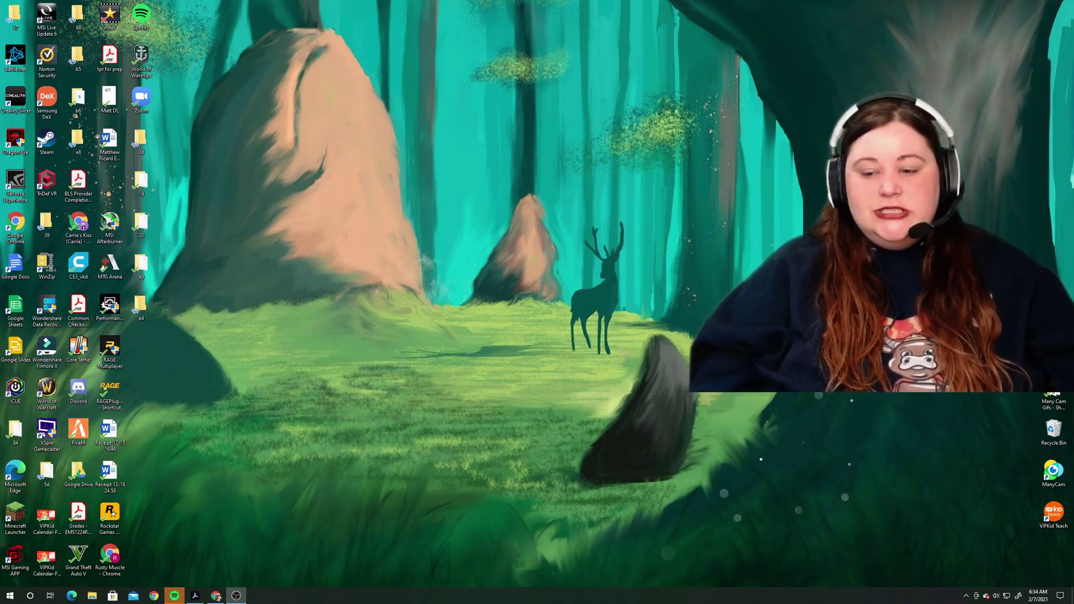
pyautogui.click(966, 597)
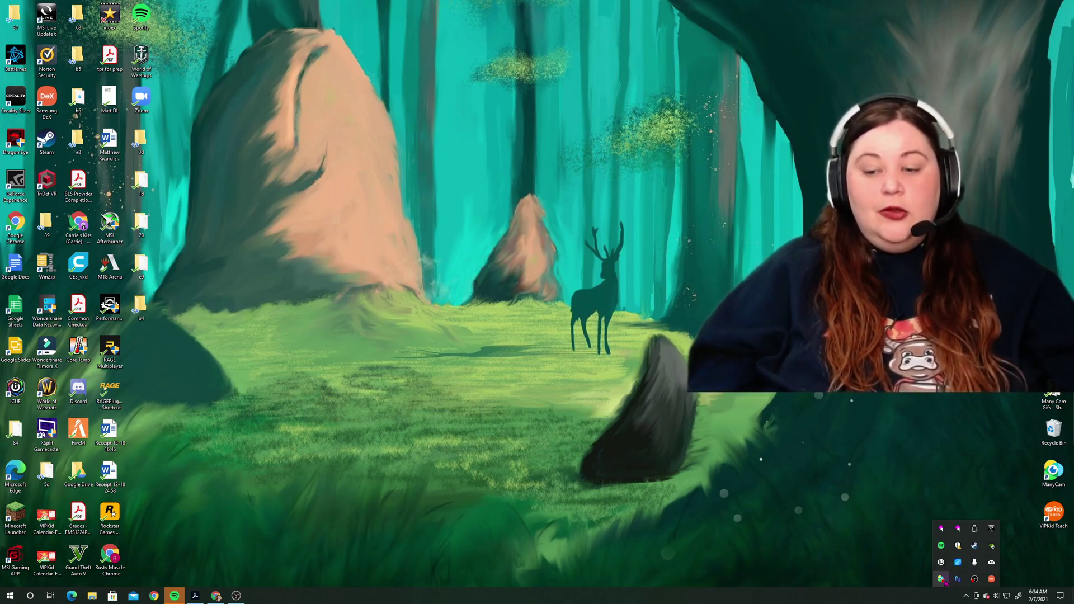
pyautogui.rightClick(943, 581)
pyautogui.click(965, 568)
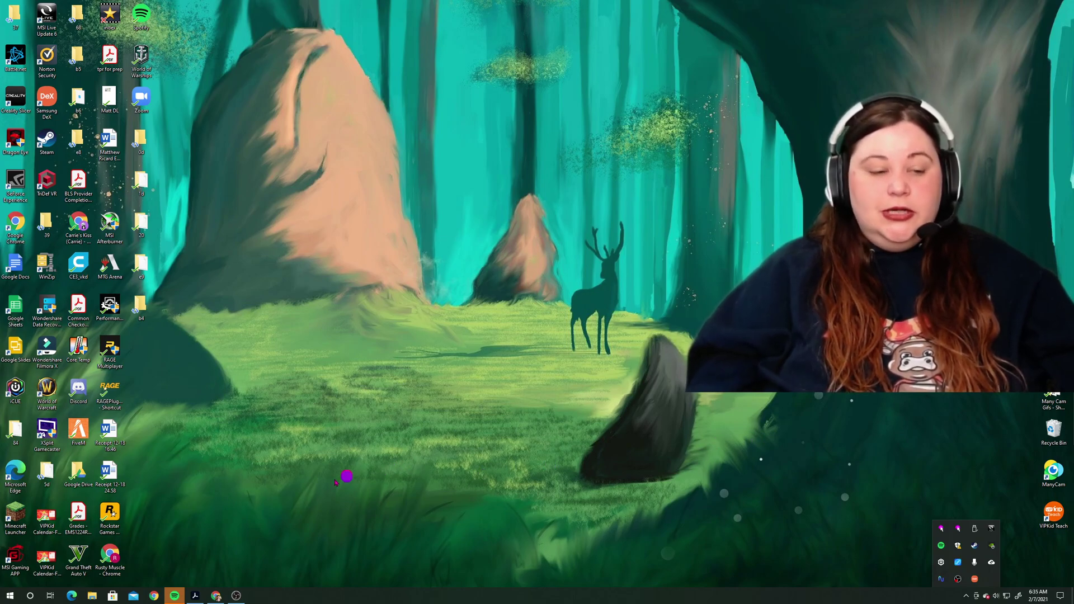
# - Find ManyCam among the installed apps, choose to uninstall it, and launch the ManyCam 7.8.1 uninstaller from Programs and Features
pyautogui.click(10, 597)
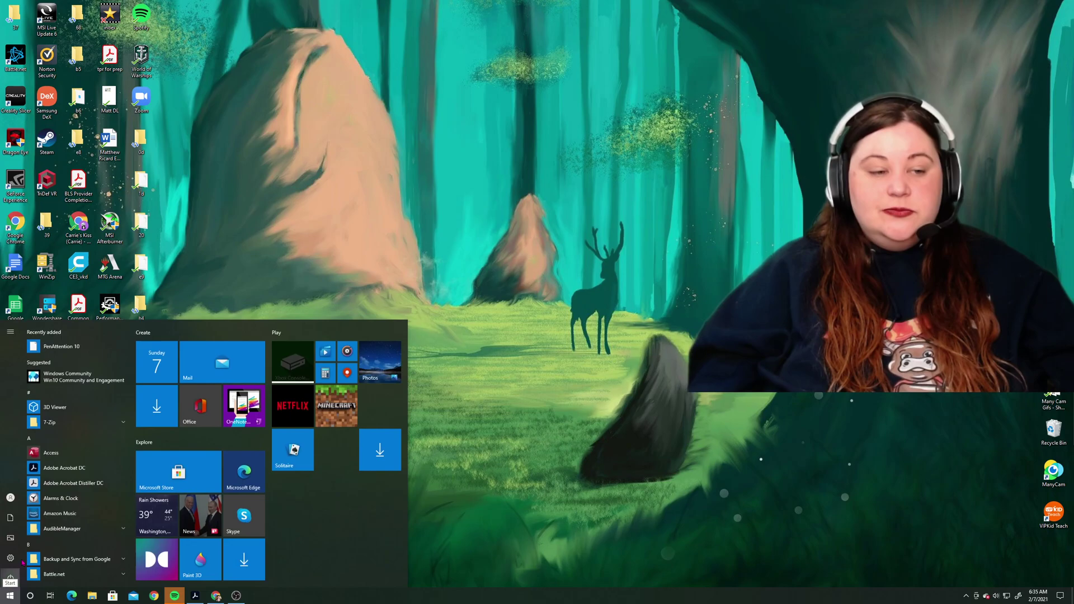
pyautogui.moveTo(132, 347); pyautogui.dragTo(140, 417)
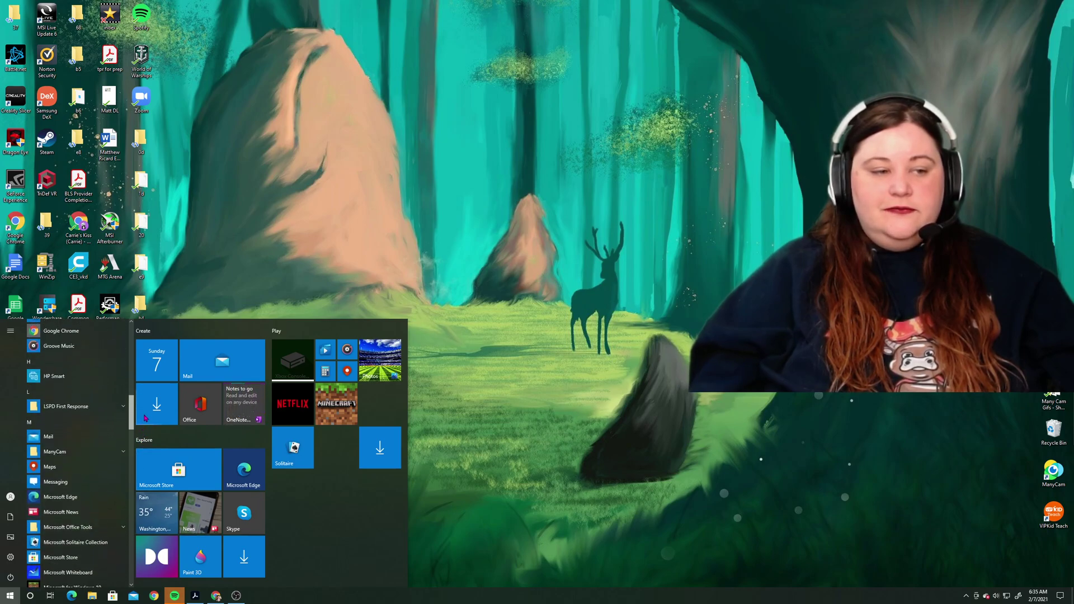
pyautogui.click(94, 456)
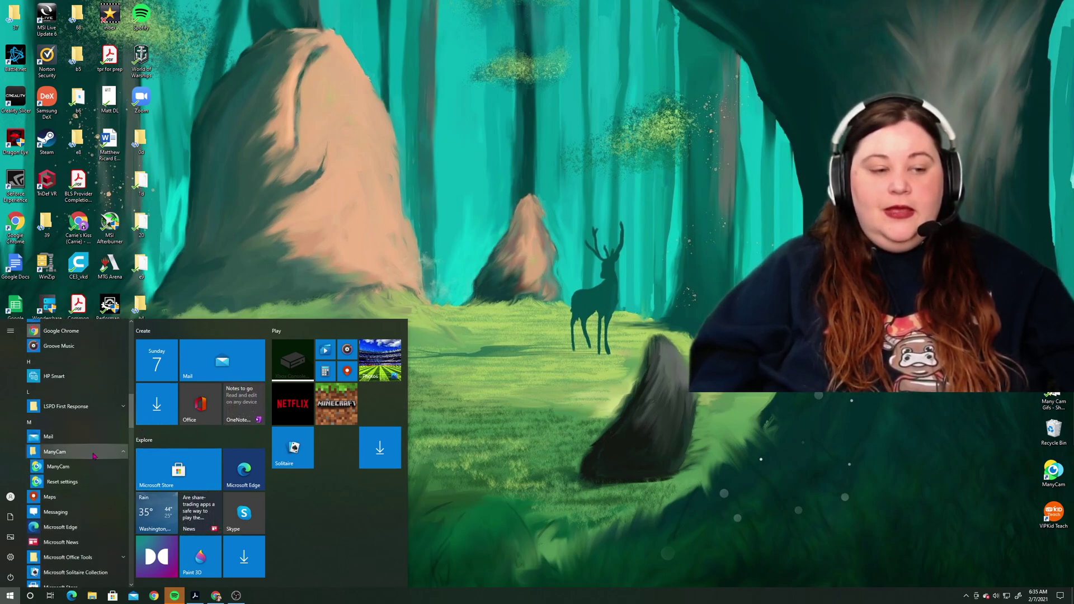
pyautogui.rightClick(66, 470)
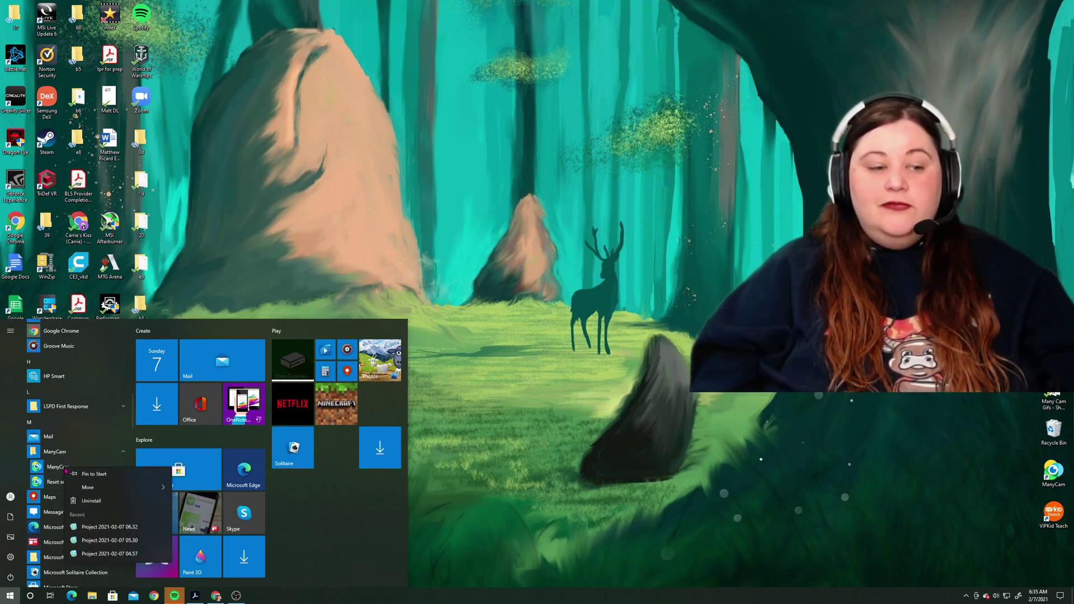
pyautogui.click(91, 503)
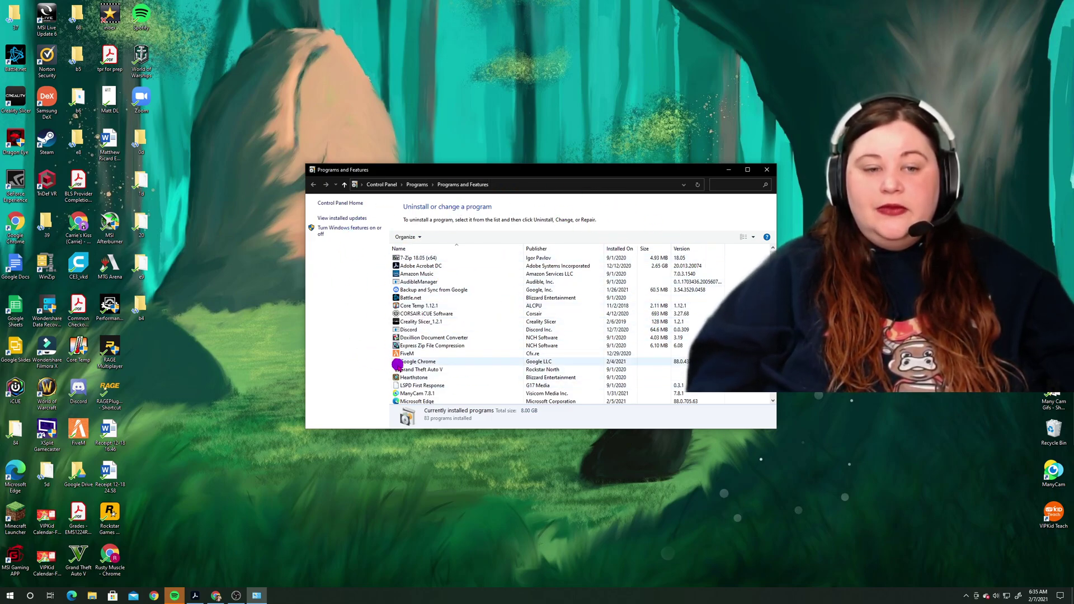
pyautogui.scroll(-1, 421, 388)
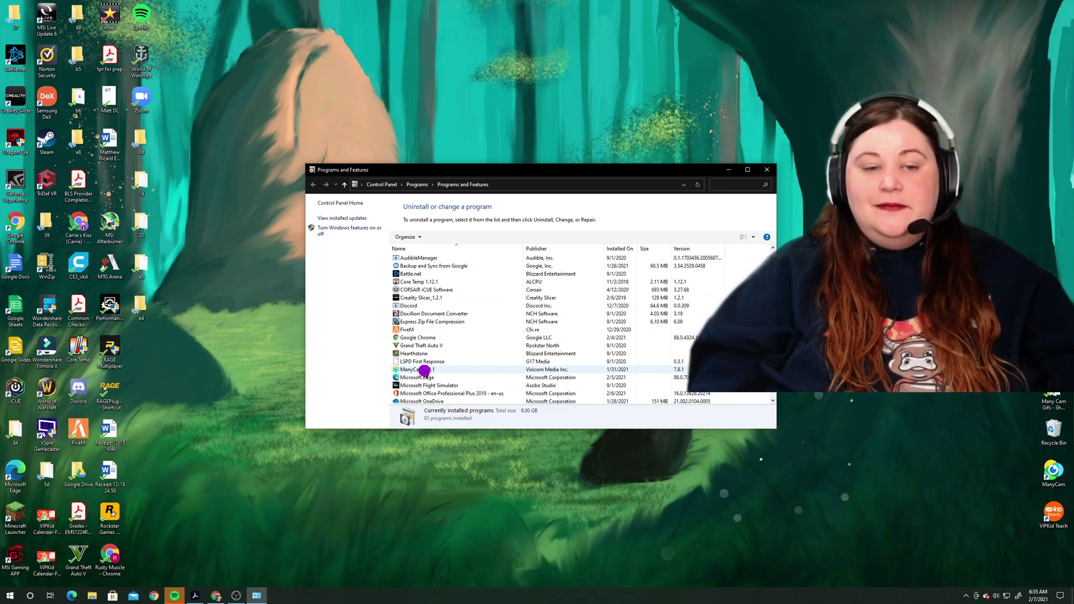
pyautogui.rightClick(438, 372)
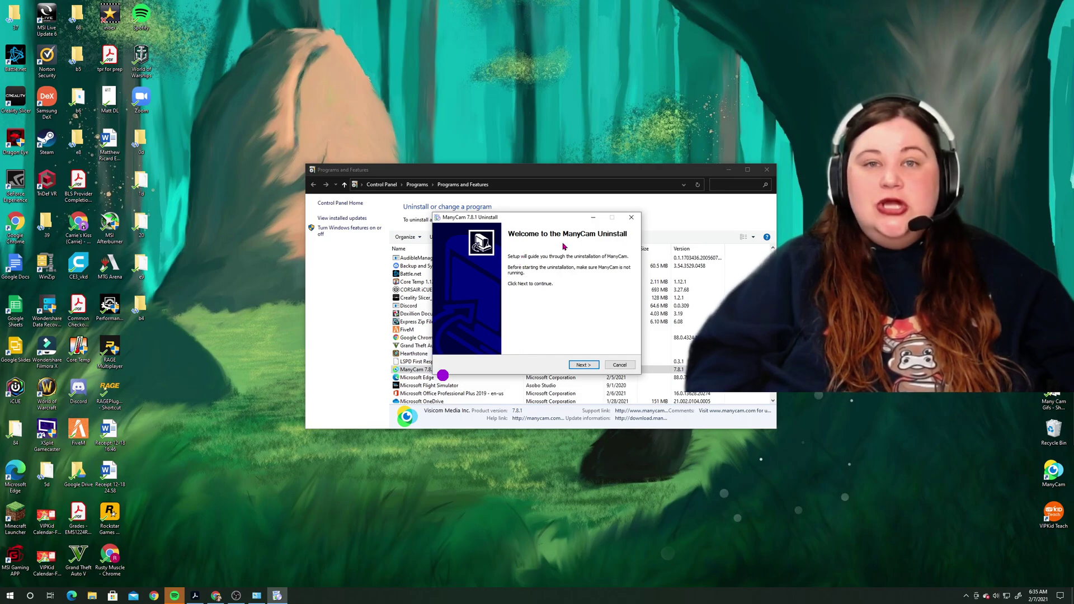
# - Review the uninstaller's options for removing settings, custom user effects and licenses, clear them all, and cancel the uninstallation
pyautogui.click(584, 365)
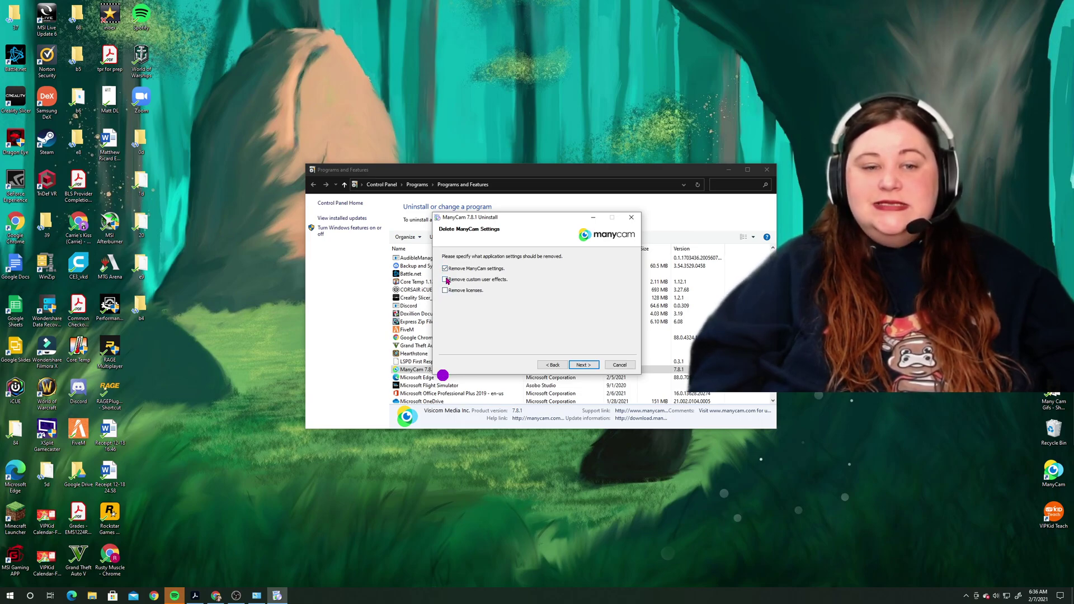
pyautogui.click(446, 280)
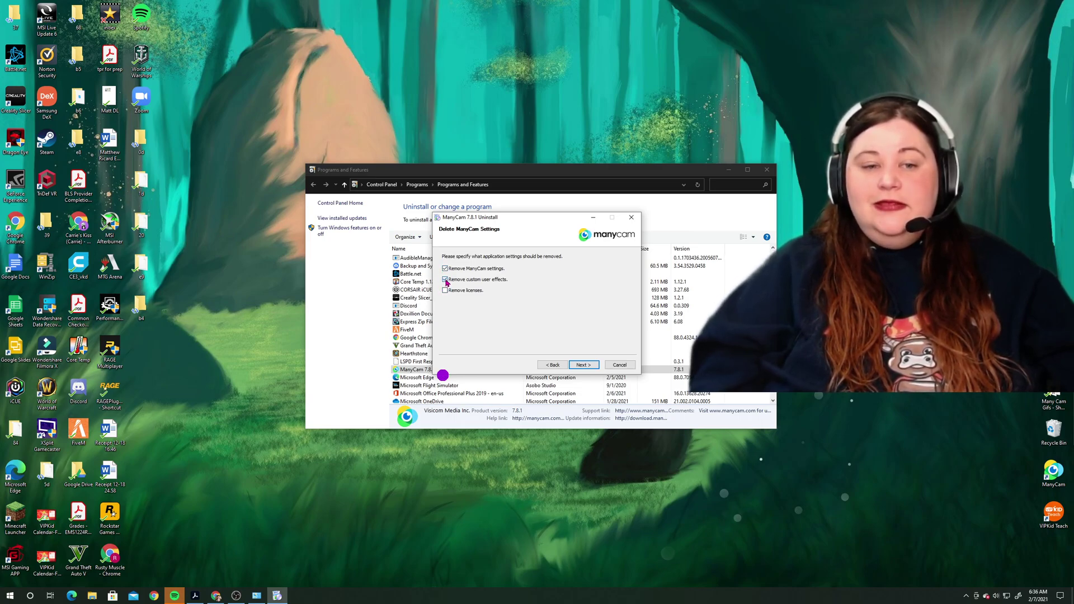
pyautogui.click(445, 279)
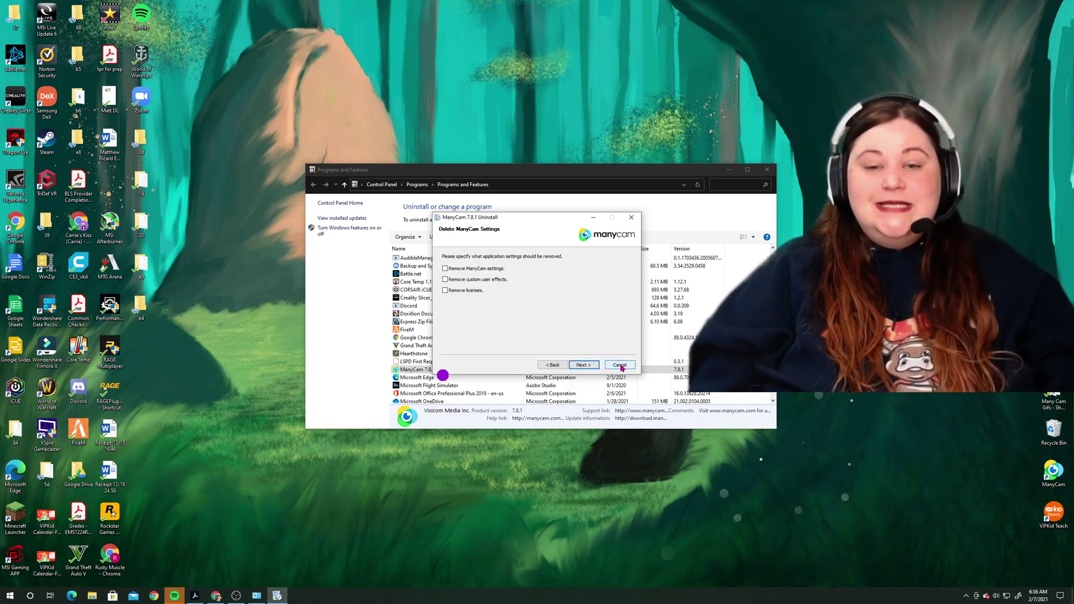
pyautogui.click(619, 365)
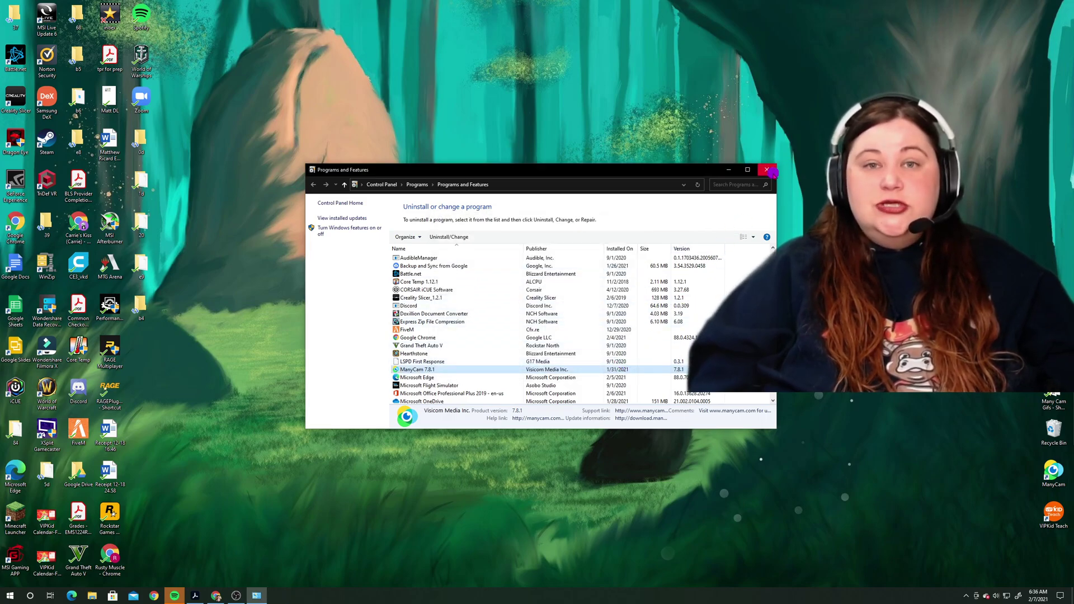
pyautogui.click(767, 171)
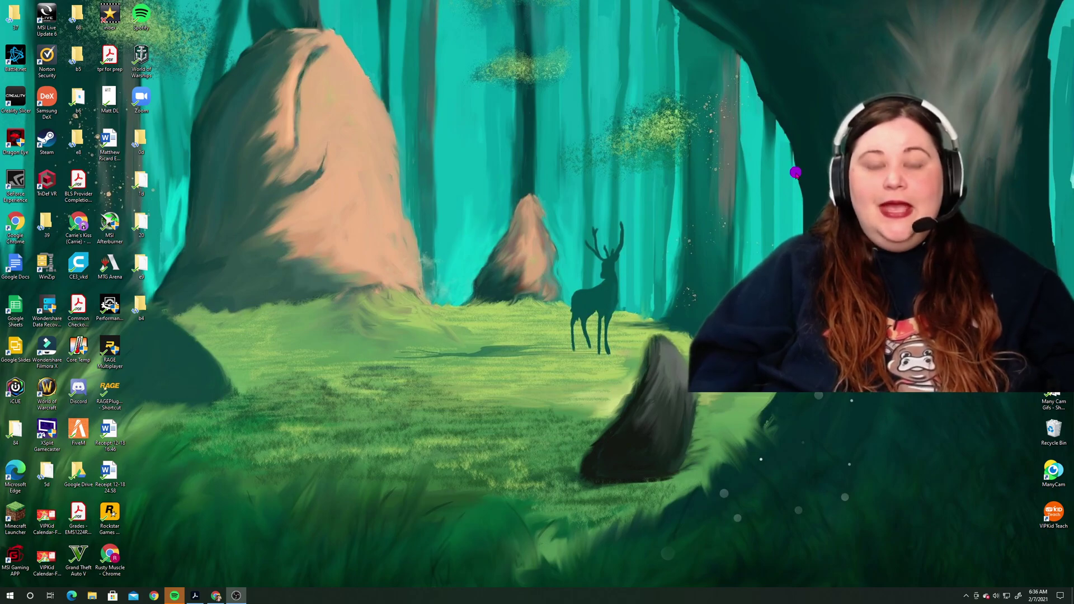
# - Relaunch ManyCam, check the project save and open options, and display the effects library
pyautogui.click(1050, 469)
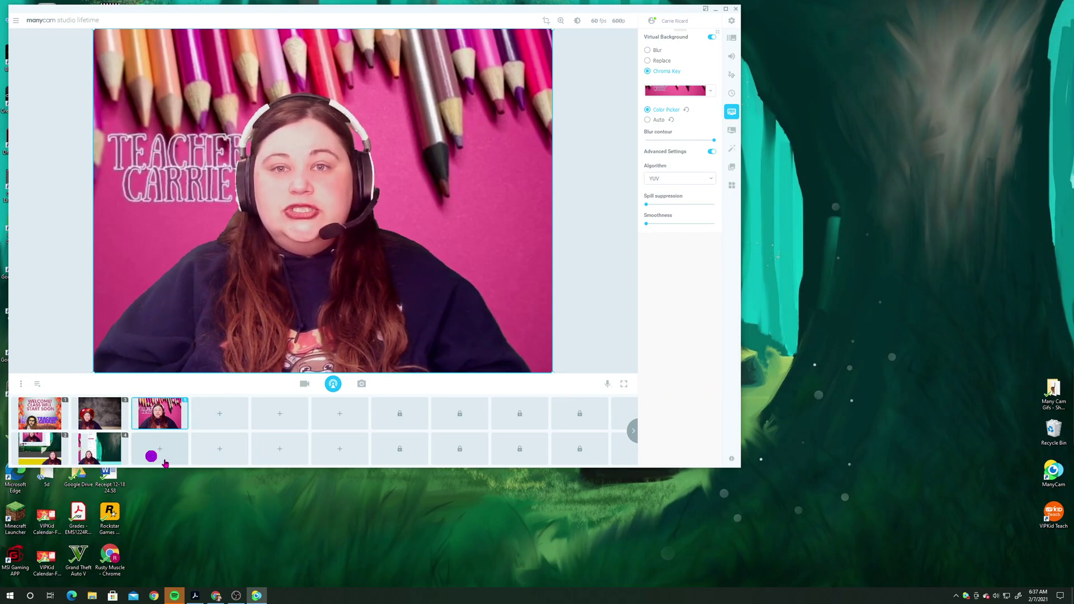
pyautogui.click(17, 21)
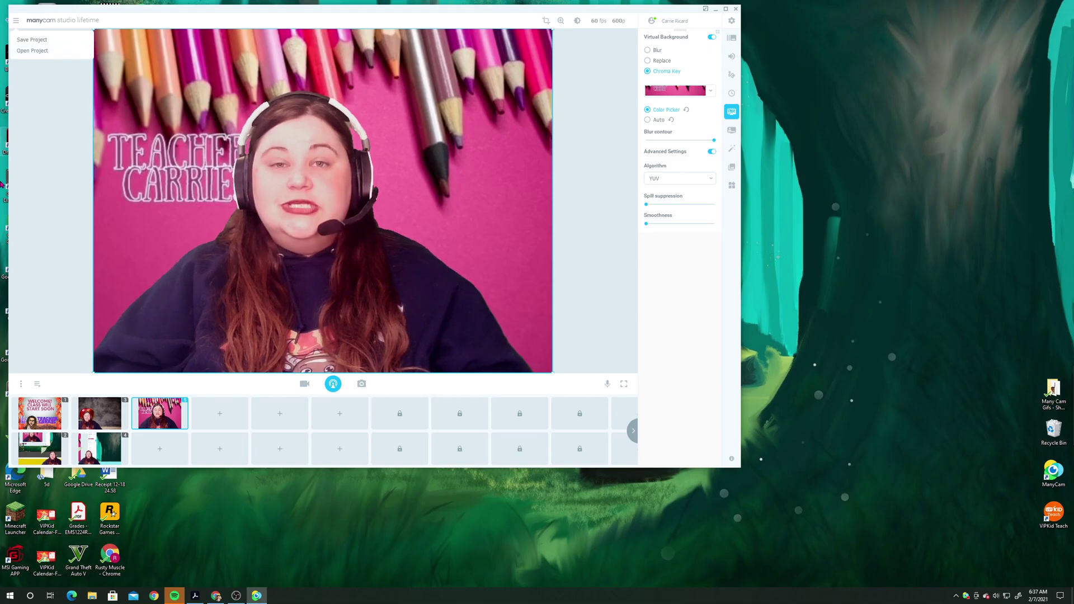
pyautogui.click(731, 149)
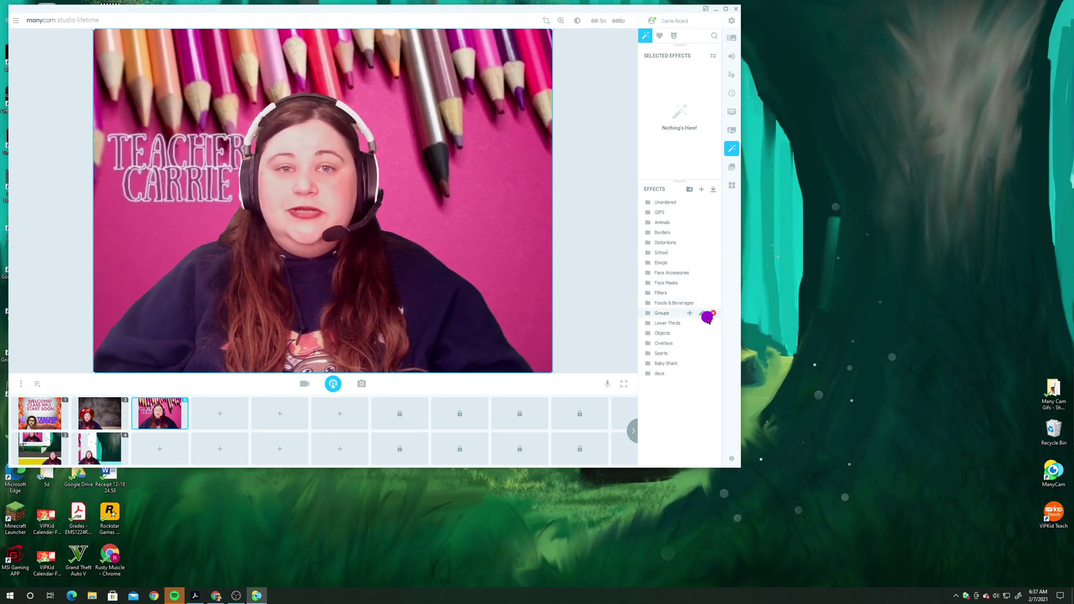
# - Try a frame rate of 30 fps and check ManyCam's live FPS, CPU and RAM usage
pyautogui.moveTo(732, 459)
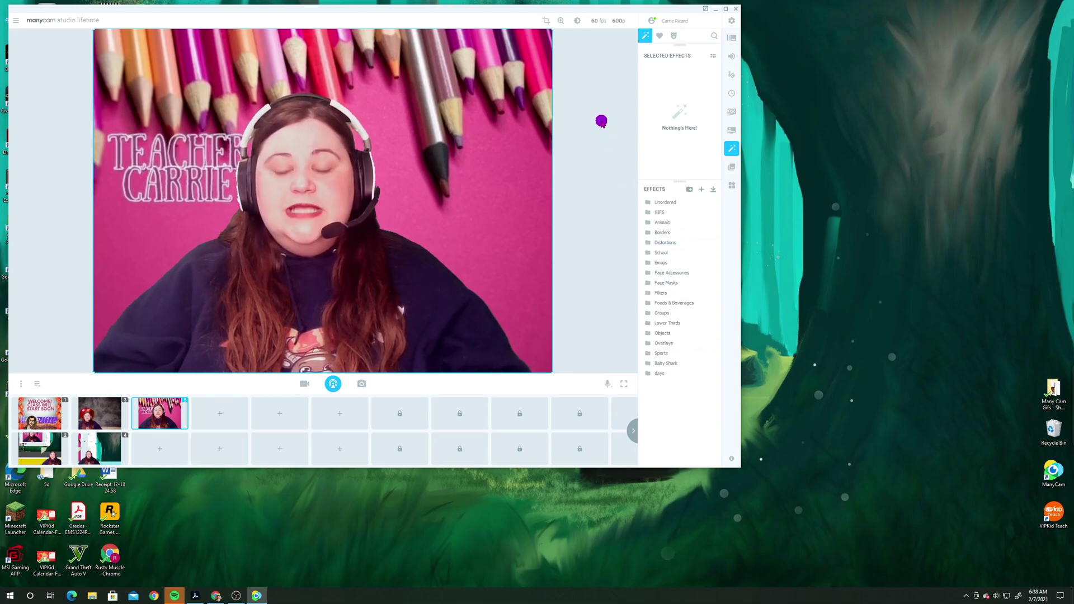
pyautogui.click(597, 20)
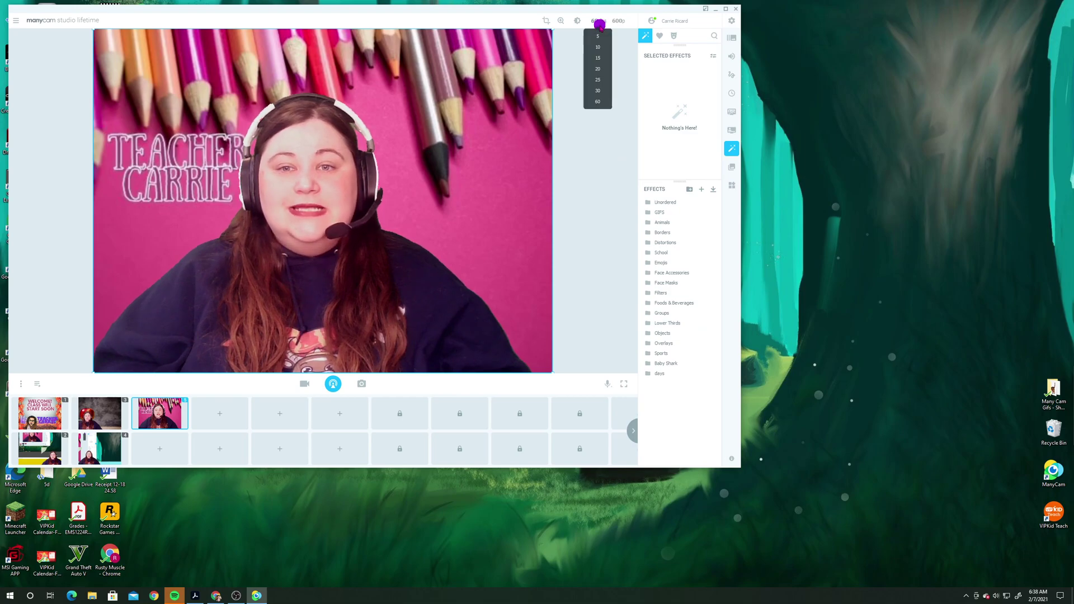
pyautogui.click(598, 91)
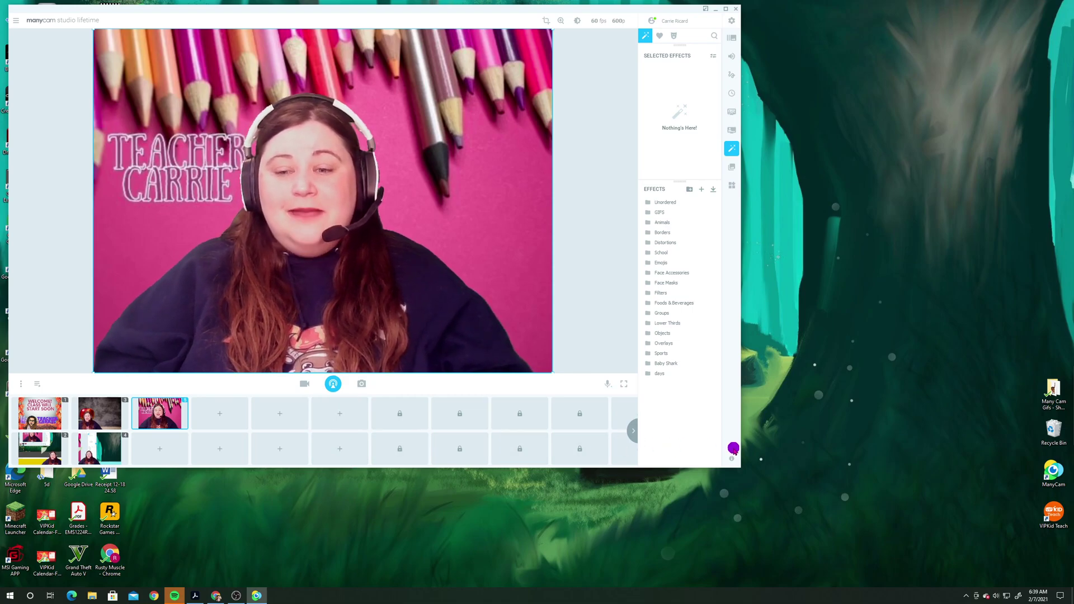
pyautogui.moveTo(733, 461)
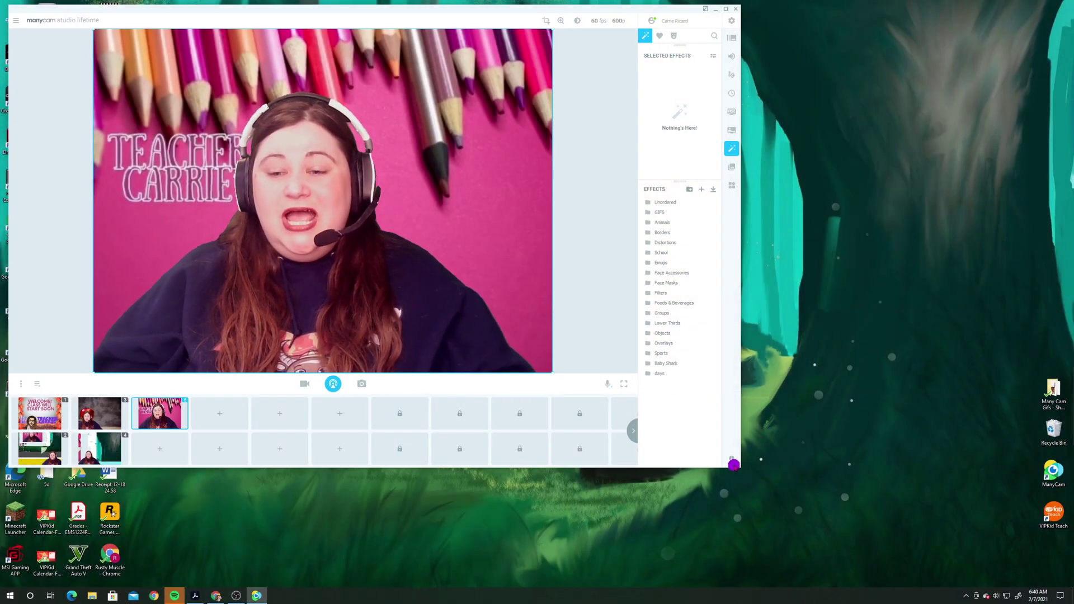
pyautogui.moveTo(730, 460)
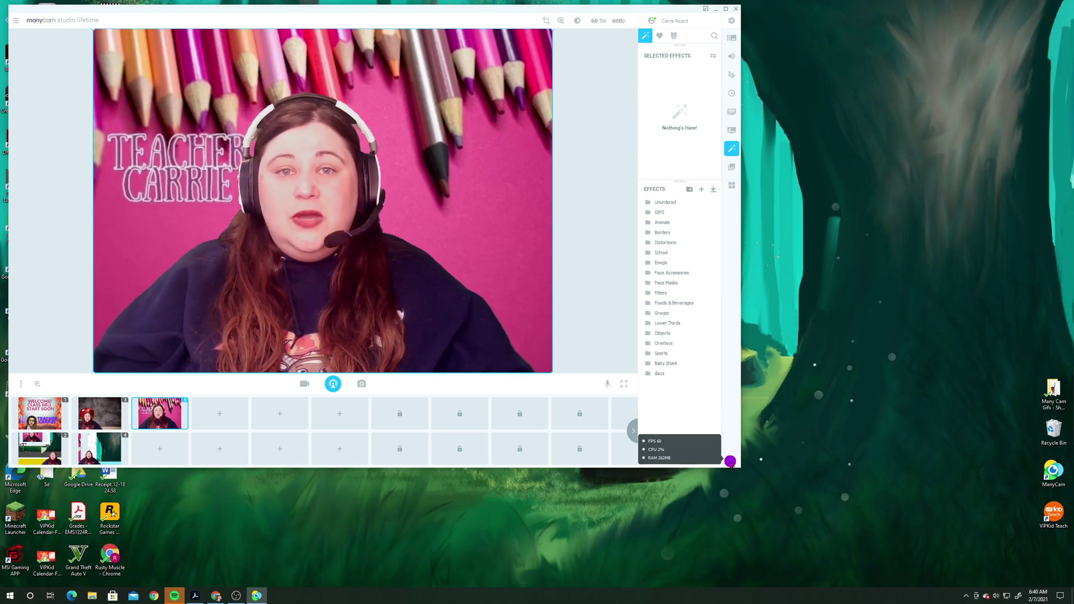